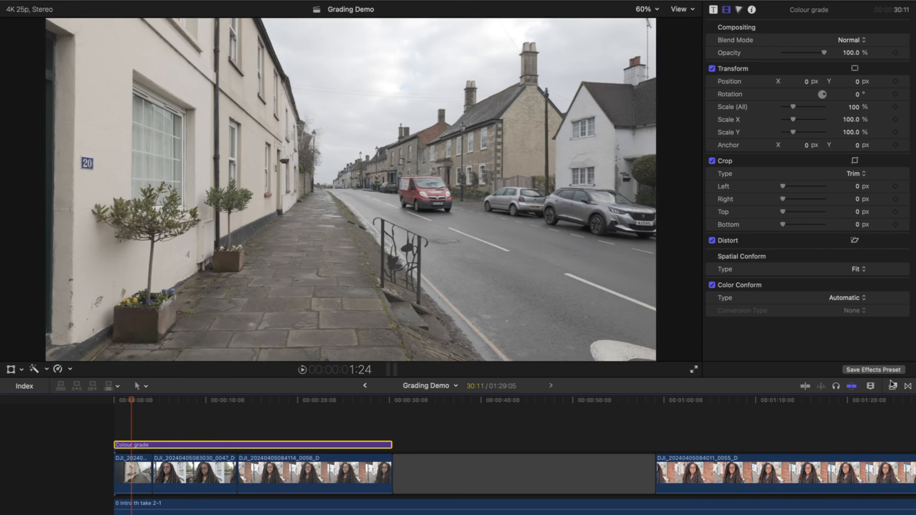
# Step: Apply the FilmConvert Nitrate effect from the Film Emulation effects to the Colour grade adjustment layer
pyautogui.click(893, 386)
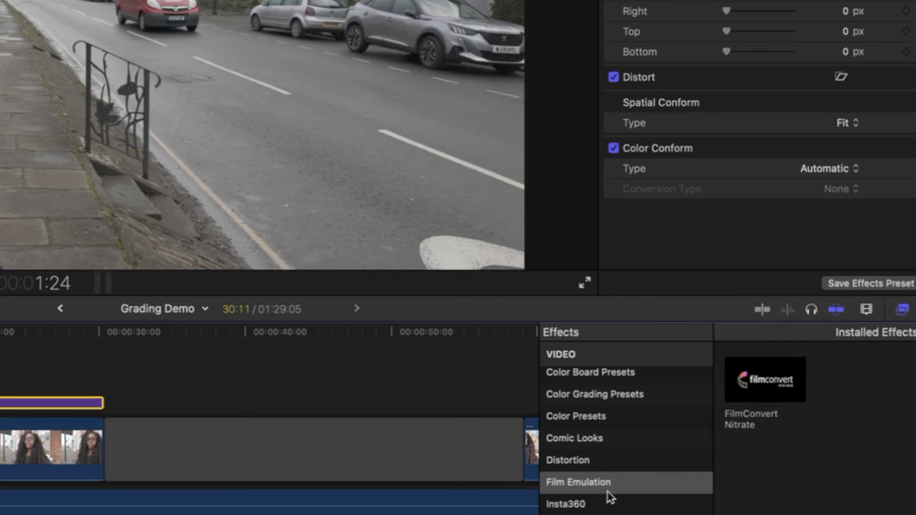
pyautogui.click(611, 488)
pyautogui.click(789, 383)
pyautogui.moveTo(788, 383); pyautogui.dragTo(378, 407)
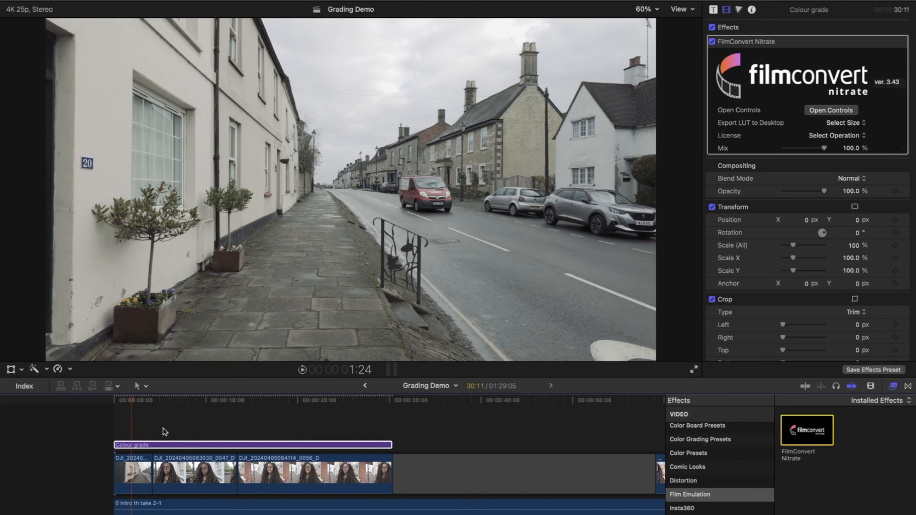
pyautogui.click(138, 444)
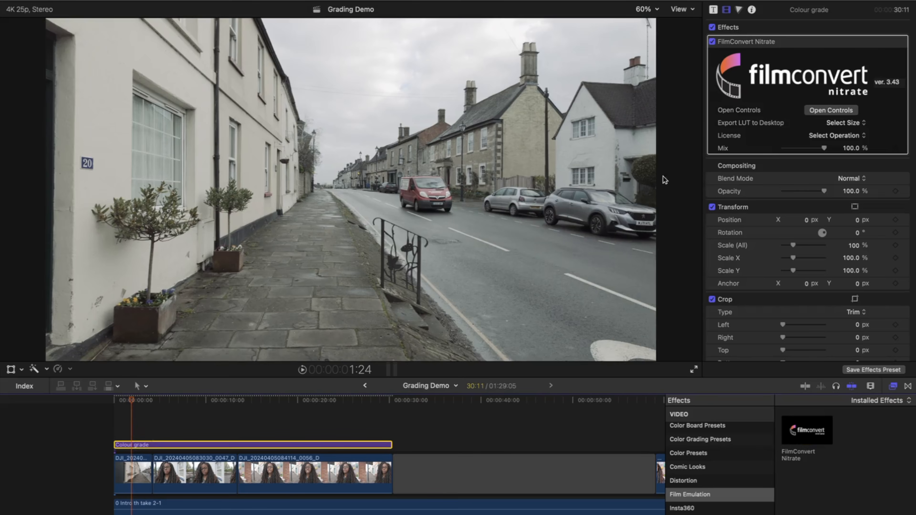
# Step: Compare the street shot and the portrait shot with the FilmConvert Nitrate effect off and on
pyautogui.click(712, 42)
pyautogui.click(712, 42)
pyautogui.click(186, 419)
pyautogui.click(173, 425)
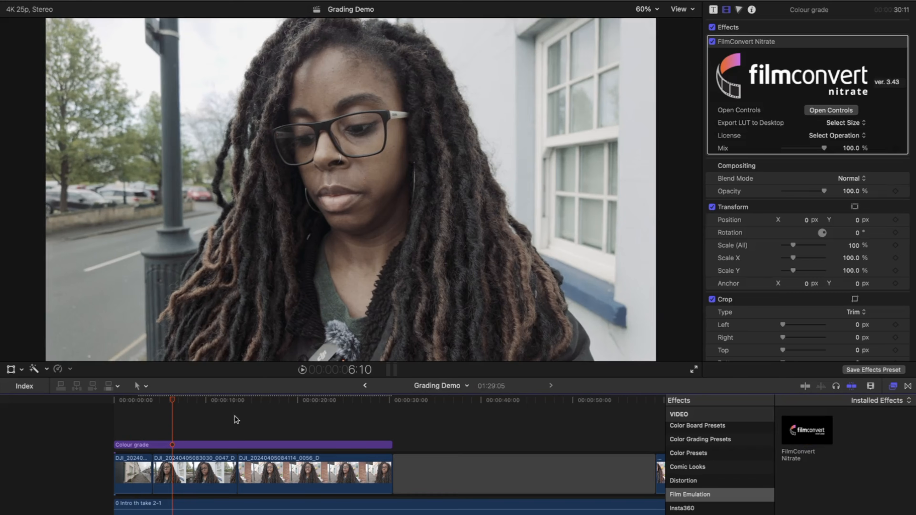
pyautogui.click(712, 42)
pyautogui.click(712, 42)
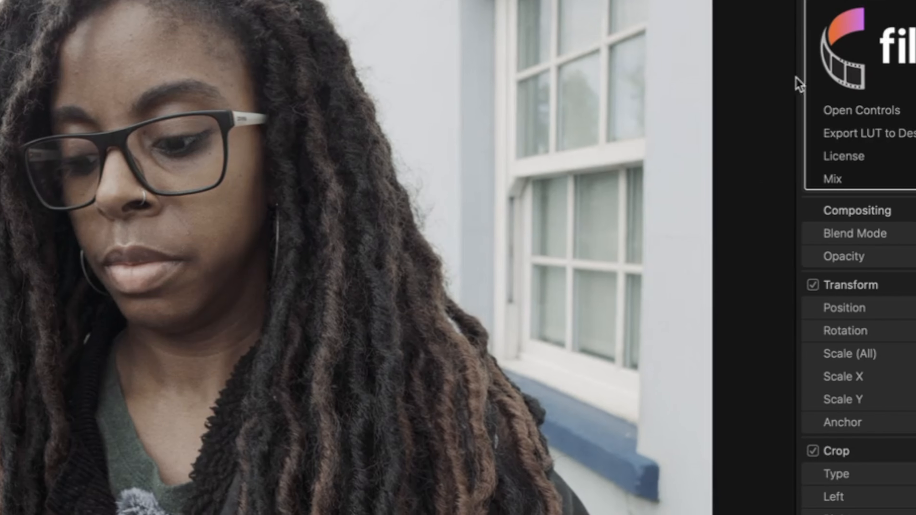
# Step: Open the FilmConvert Nitrate controls and set the camera make to DJI, the model to Osmo Pocket 3 and the profile to D-LogM
pyautogui.click(826, 122)
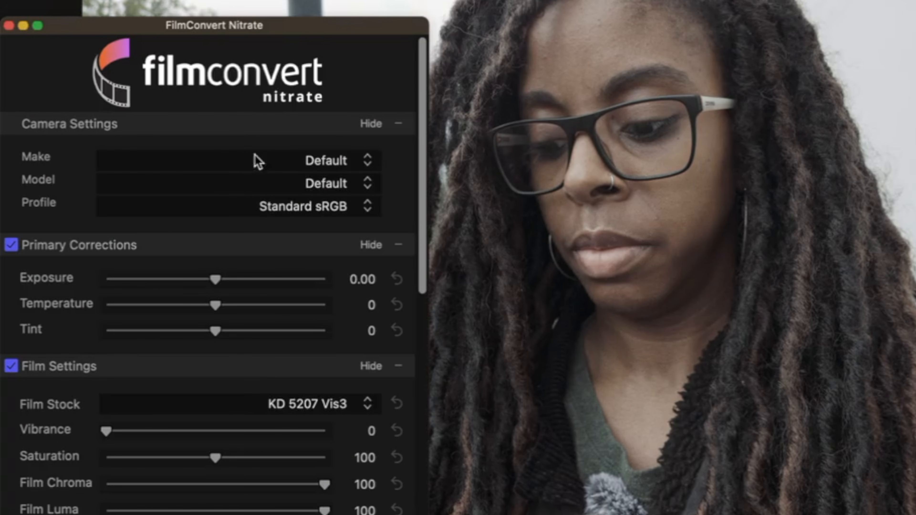
pyautogui.click(342, 164)
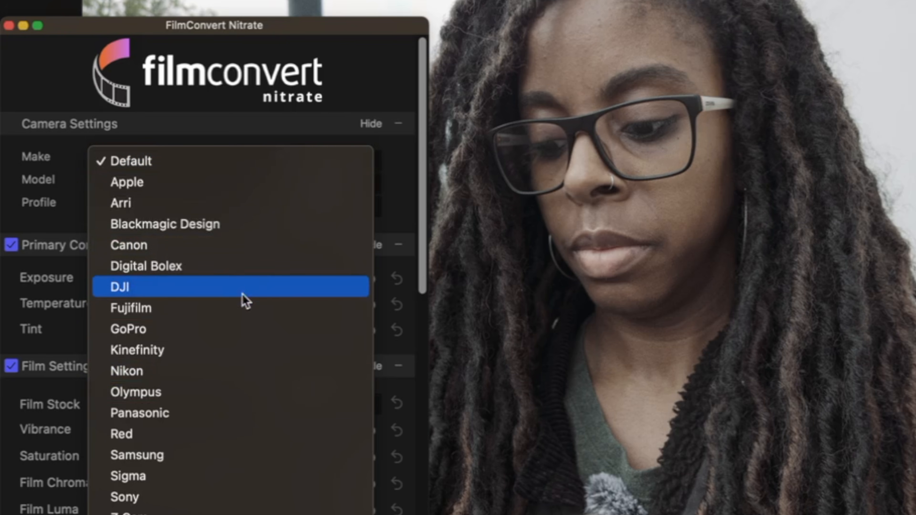
pyautogui.click(256, 292)
pyautogui.click(348, 188)
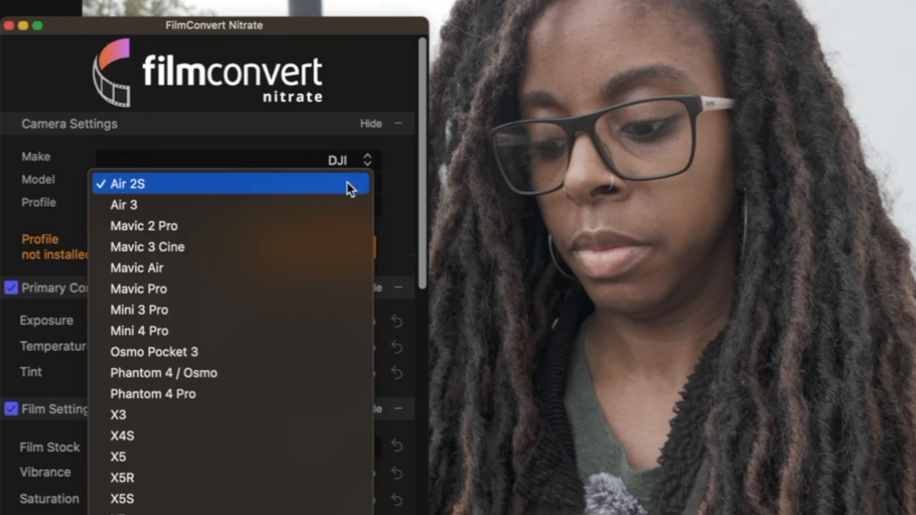
pyautogui.click(190, 352)
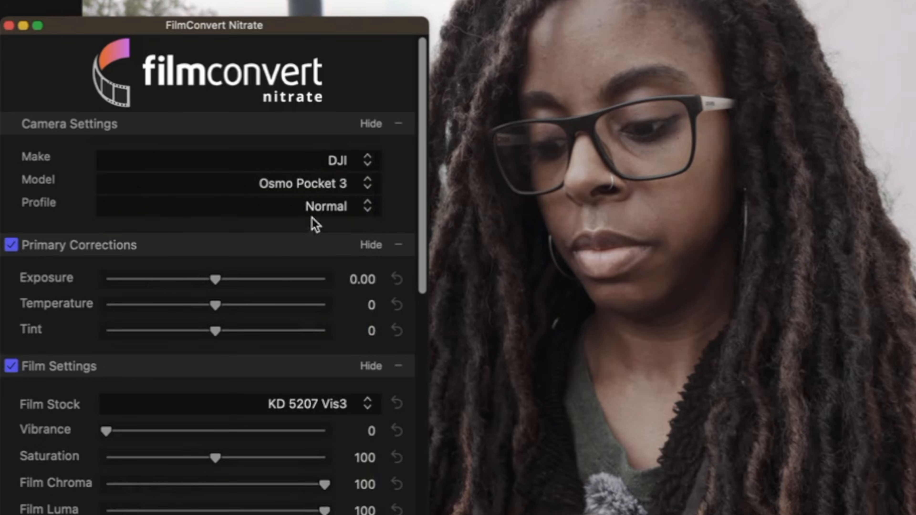
pyautogui.click(328, 208)
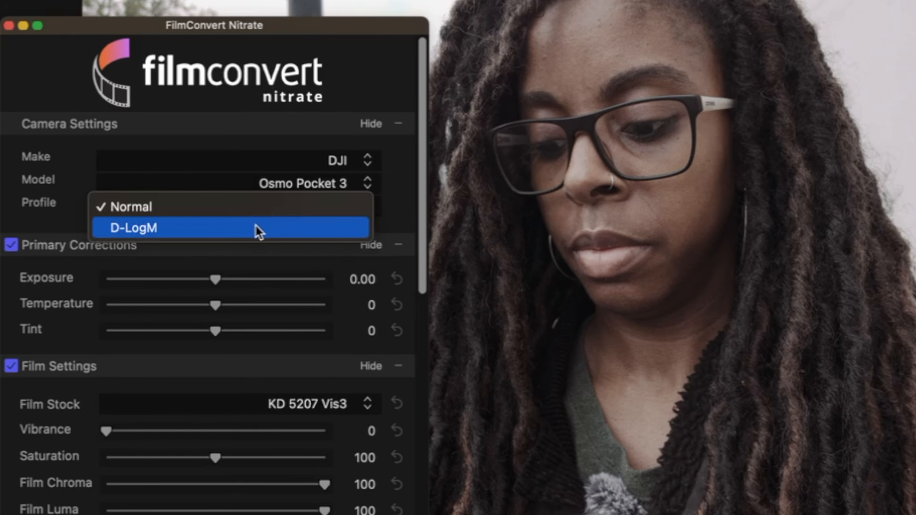
pyautogui.click(257, 227)
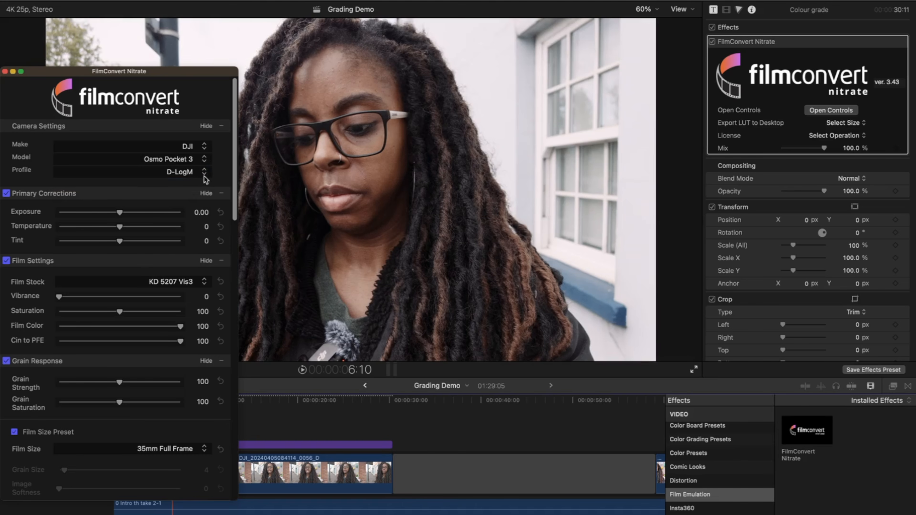
# Step: Move the FilmConvert Nitrate window off the woman's face in the viewer and look through its settings
pyautogui.click(333, 59)
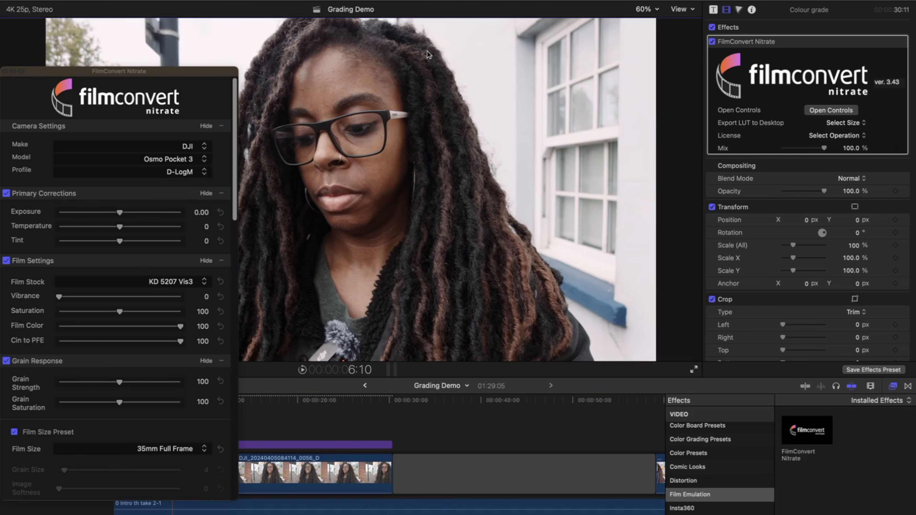
pyautogui.moveTo(172, 73); pyautogui.dragTo(786, 11)
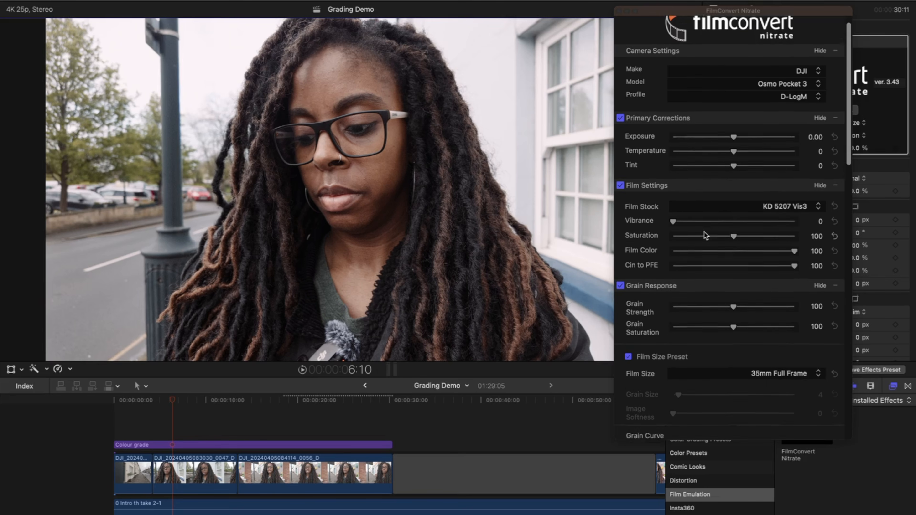
pyautogui.scroll(-5, 704, 232)
pyautogui.scroll(5, 704, 232)
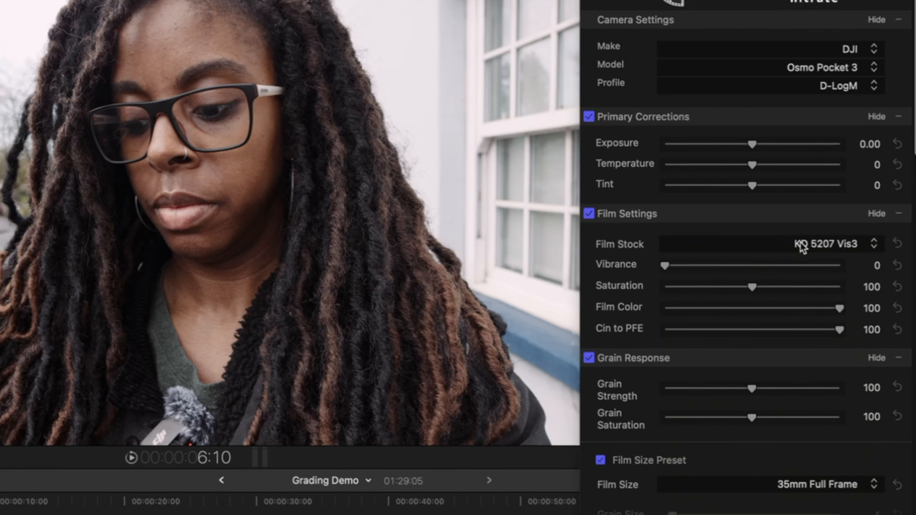
# Step: Try the film stocks KD 5213 Vis3, FJ 8543 VD, FJ Ast 100 and FJ SuperX 400, and go back to KD 5207 Vis3
pyautogui.click(801, 247)
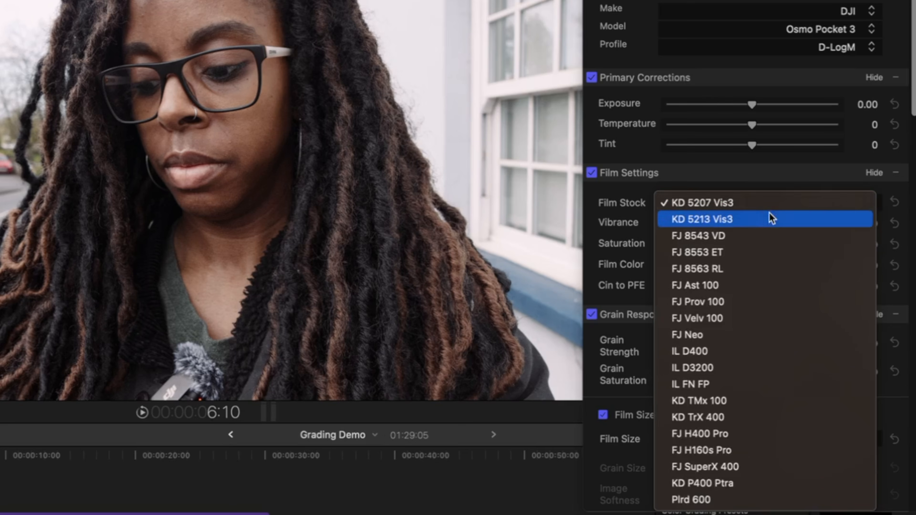
pyautogui.click(764, 220)
pyautogui.click(767, 205)
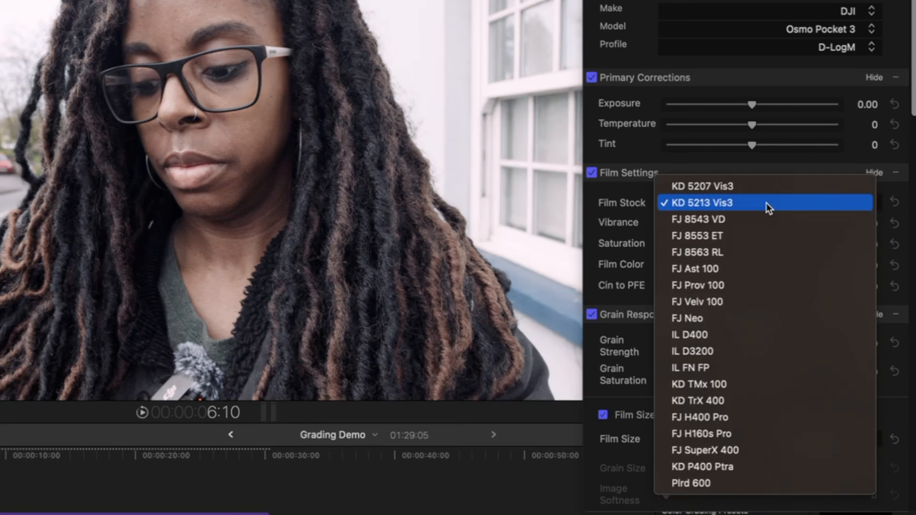
pyautogui.click(763, 226)
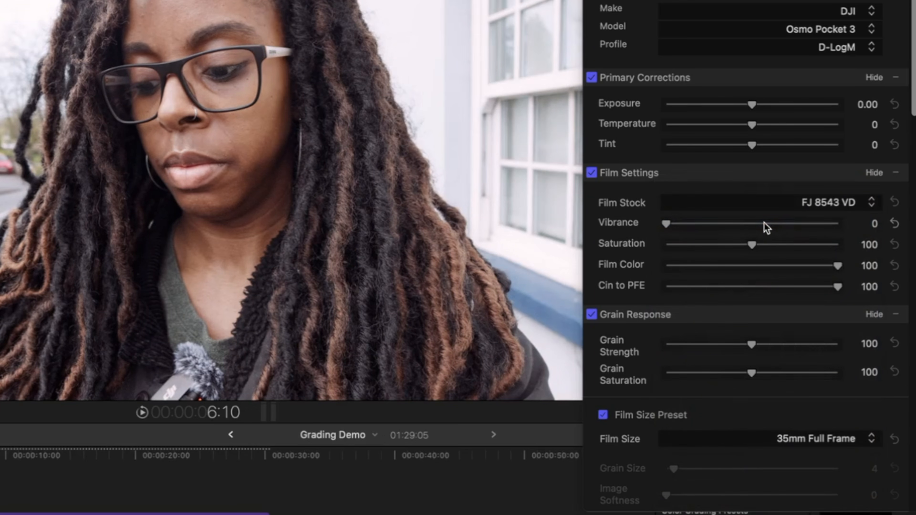
pyautogui.click(784, 209)
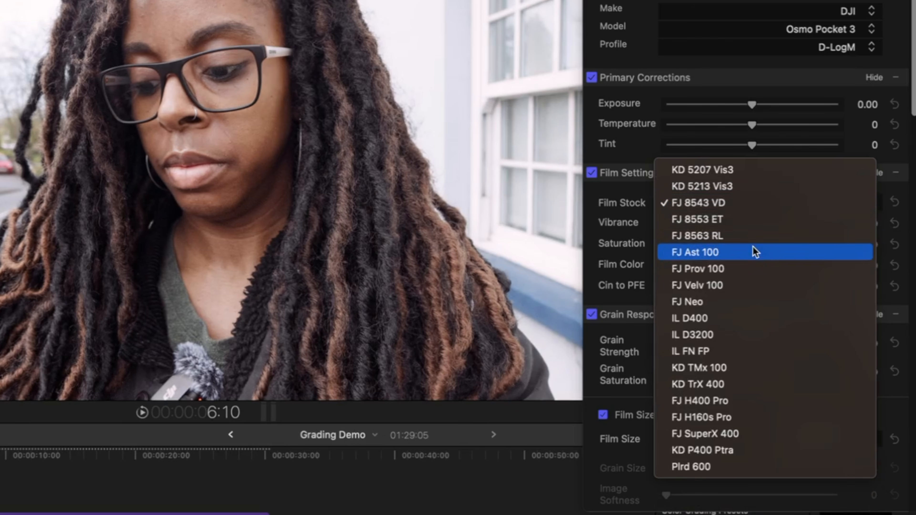
pyautogui.click(754, 251)
pyautogui.click(753, 208)
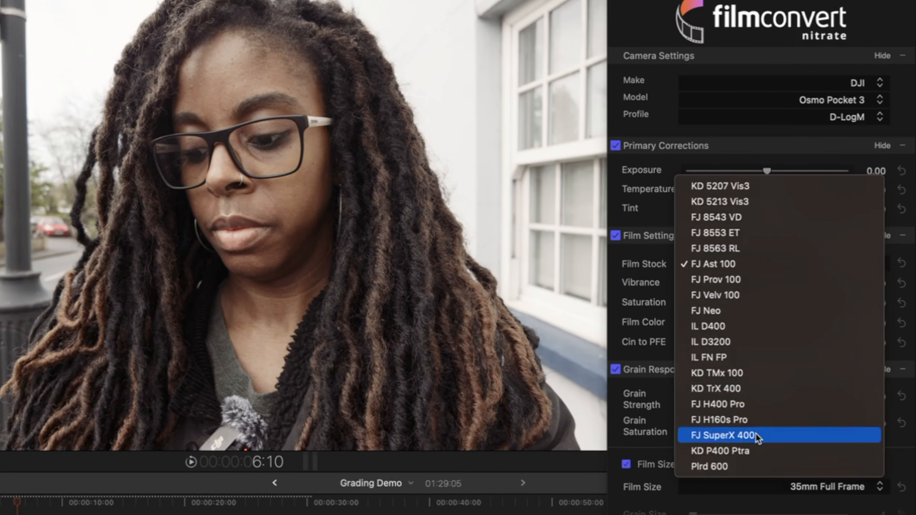
pyautogui.click(738, 384)
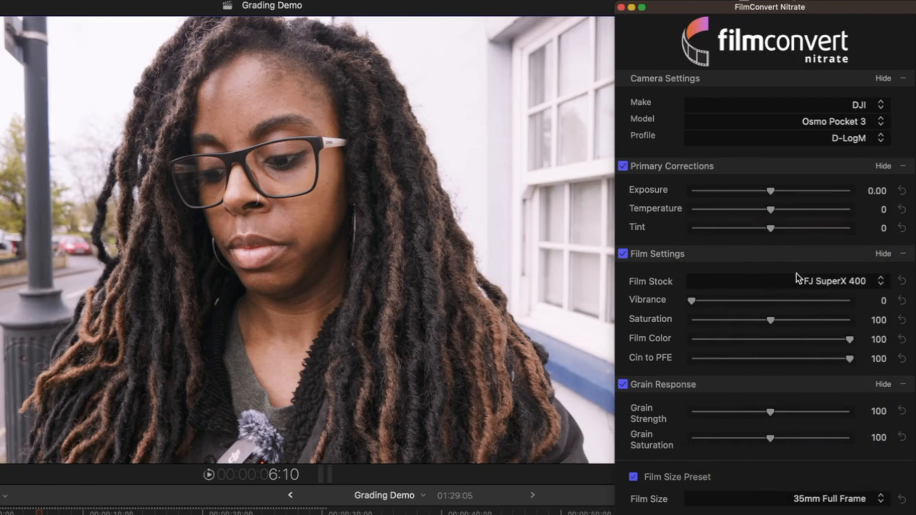
pyautogui.click(797, 281)
pyautogui.click(755, 39)
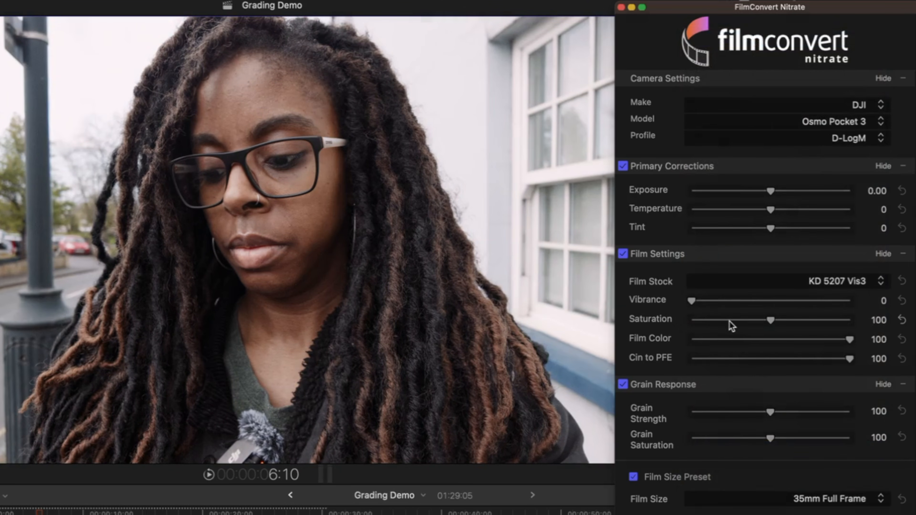
# Step: Set vibrance to 14, saturation to 113, Film Color to 84 and Cin to PFE to 86, and lower the grain strength to about 71
pyautogui.moveTo(692, 302); pyautogui.dragTo(716, 305)
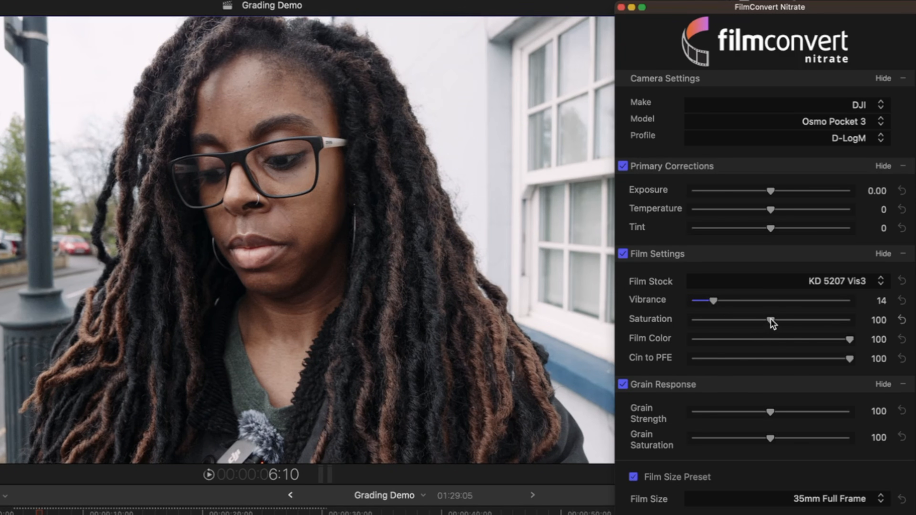
pyautogui.moveTo(771, 319); pyautogui.dragTo(792, 322)
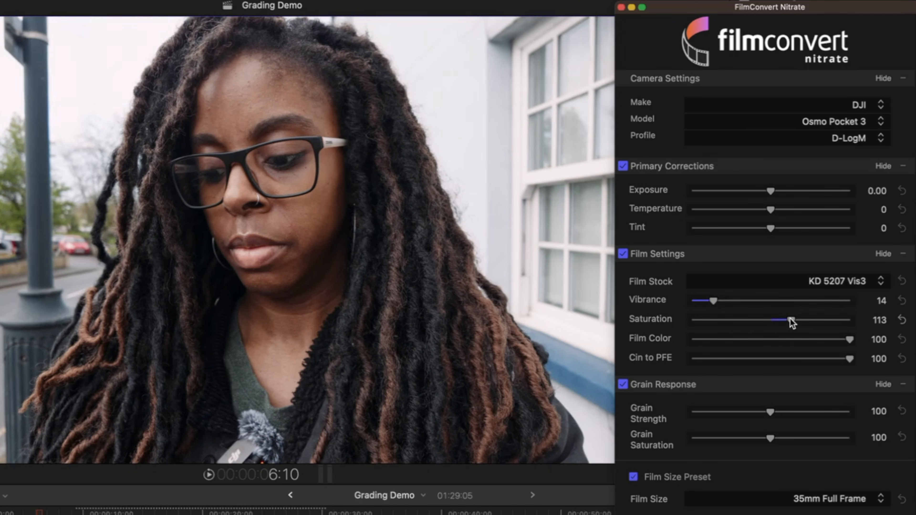
pyautogui.moveTo(851, 340); pyautogui.dragTo(698, 340)
pyautogui.moveTo(817, 347); pyautogui.dragTo(697, 360)
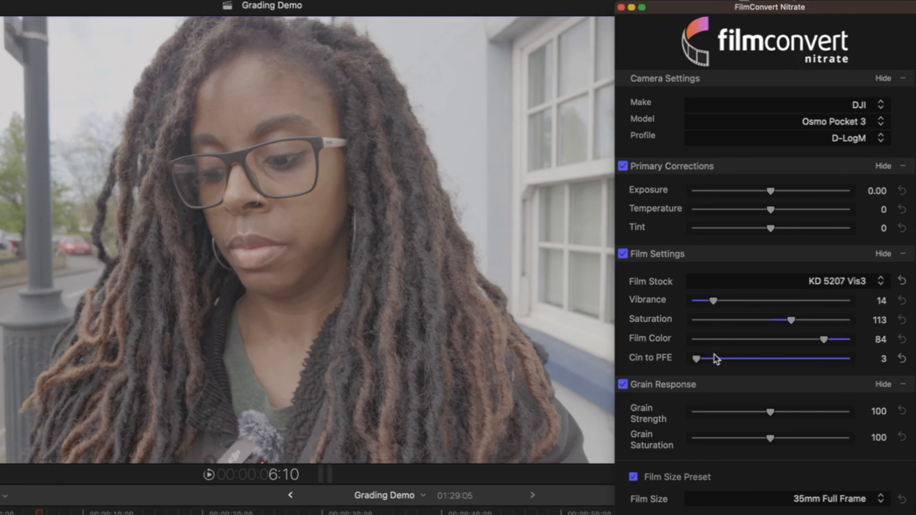
pyautogui.moveTo(767, 364); pyautogui.dragTo(814, 362)
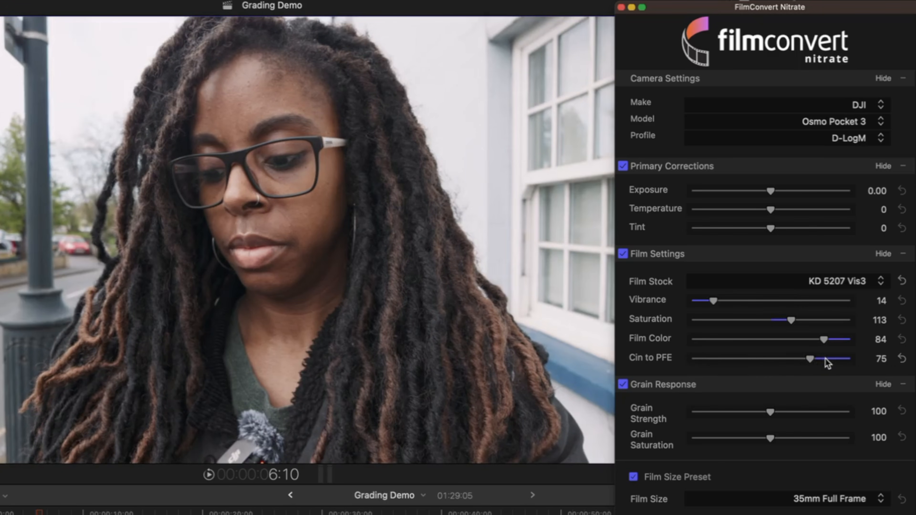
pyautogui.moveTo(821, 358)
pyautogui.mouseDown()
pyautogui.moveTo(809, 360)
pyautogui.moveTo(827, 360)
pyautogui.mouseUp()
pyautogui.scroll(-5, 827, 361)
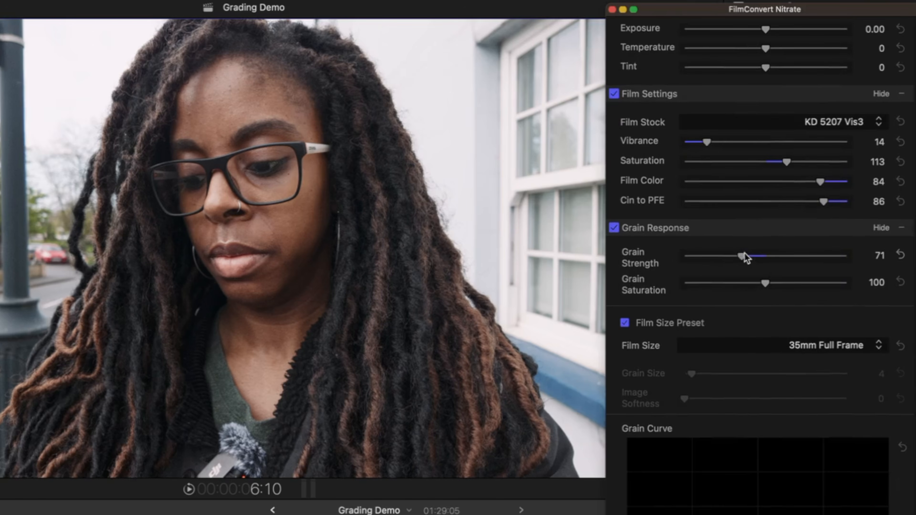
pyautogui.moveTo(743, 256); pyautogui.dragTo(742, 255)
# Step: Enable Halation and, while viewing the halation alone, set its sensitivity to 66 and strength to 69
pyautogui.scroll(-10, 734, 311)
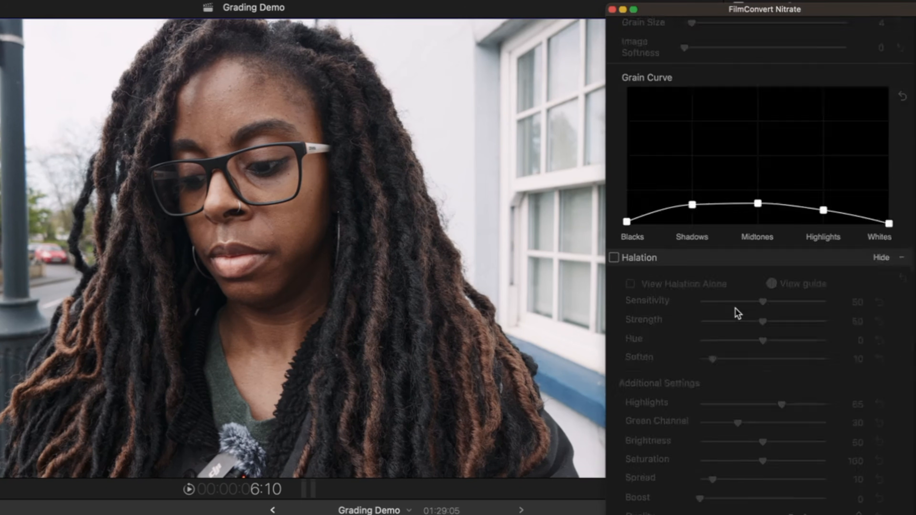
pyautogui.scroll(-3, 736, 311)
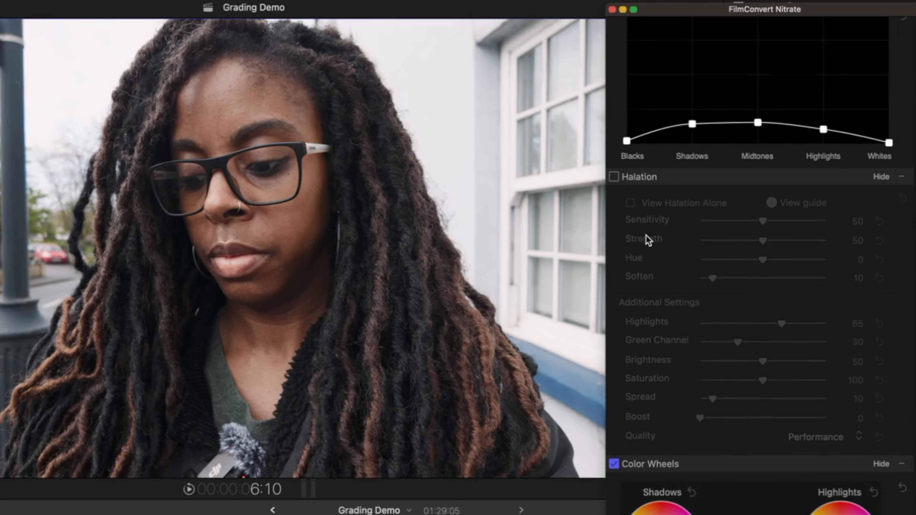
pyautogui.scroll(-2, 647, 240)
pyautogui.scroll(3, 646, 239)
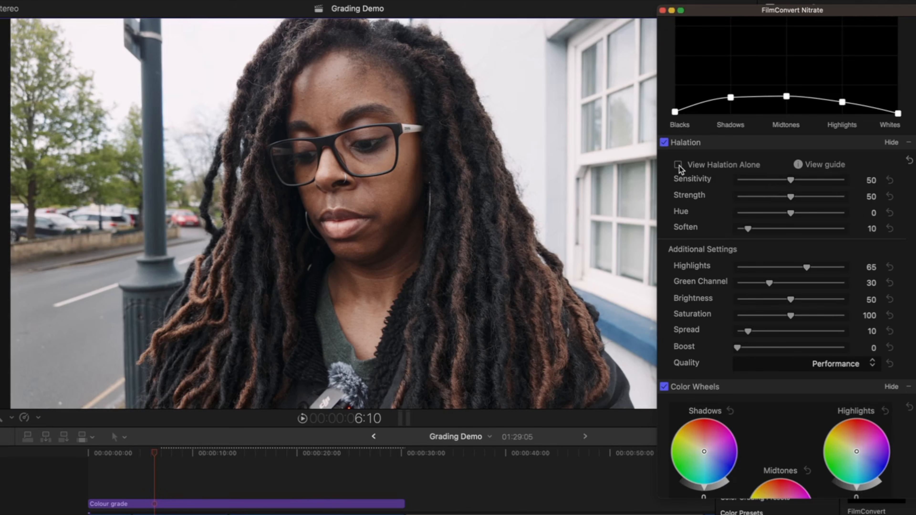
pyautogui.click(630, 191)
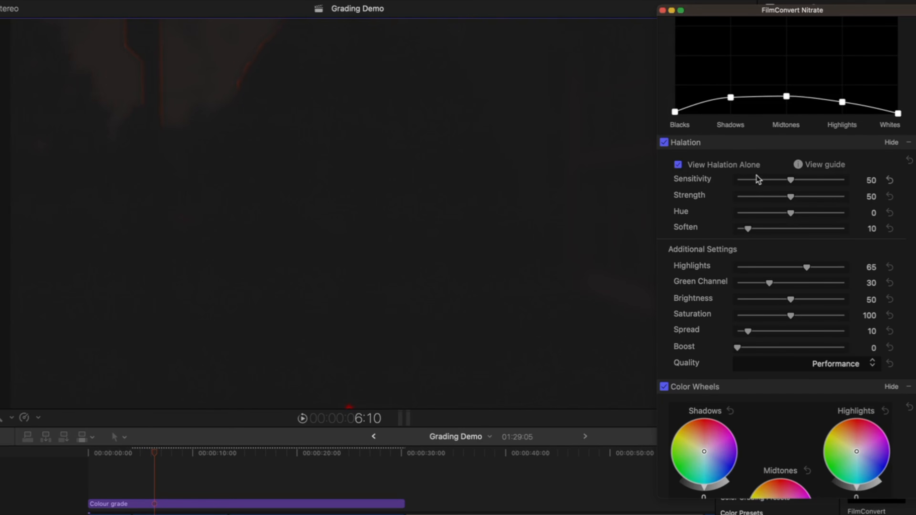
pyautogui.moveTo(793, 182)
pyautogui.mouseDown()
pyautogui.moveTo(814, 182)
pyautogui.moveTo(818, 197)
pyautogui.moveTo(782, 198)
pyautogui.moveTo(827, 197)
pyautogui.moveTo(800, 199)
pyautogui.mouseUp()
pyautogui.click(679, 165)
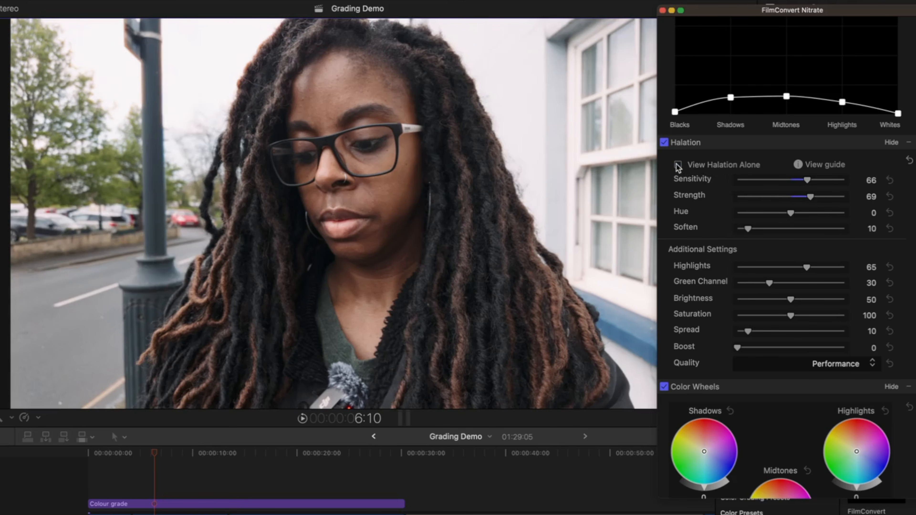
# Step: Compare the portrait shot with the Halation effect off and on
pyautogui.click(664, 143)
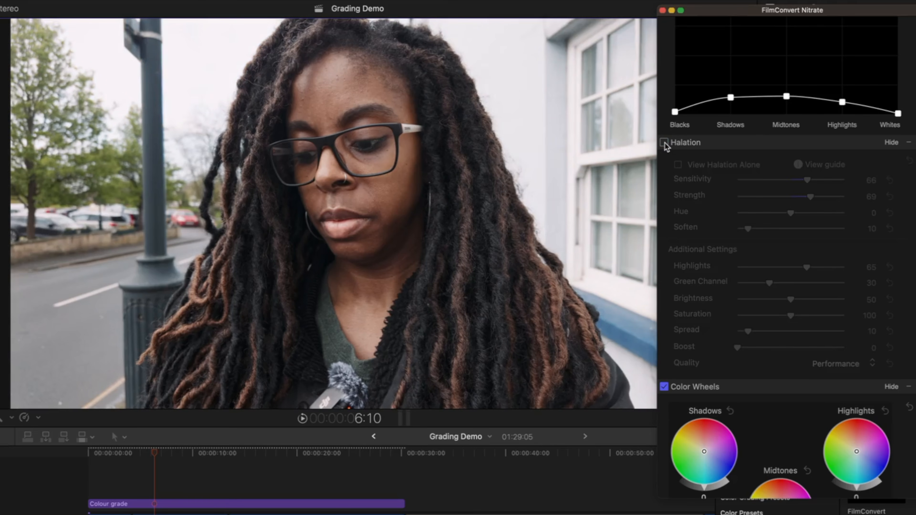
pyautogui.click(664, 143)
pyautogui.click(664, 143)
pyautogui.click(664, 143)
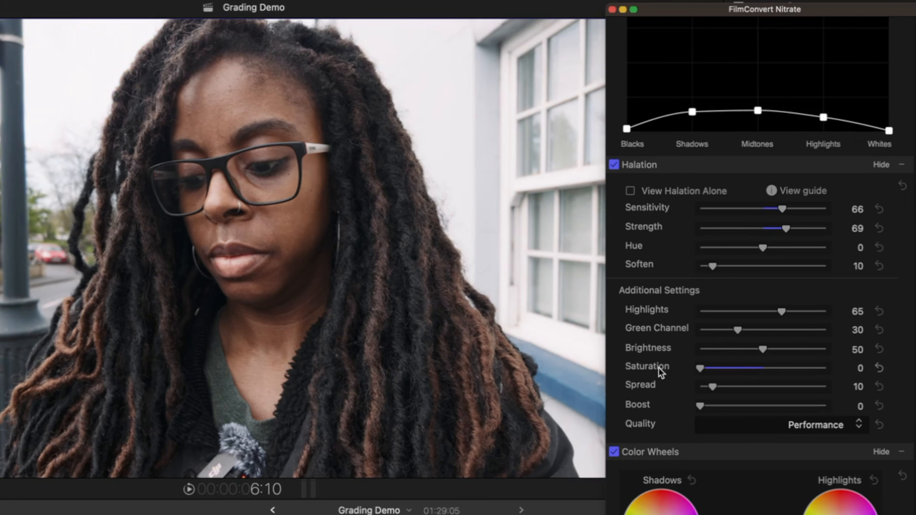
# Step: Check the image without Halation, and set the halation sensitivity to about 65 and the strength to 80
pyautogui.click(615, 166)
pyautogui.moveTo(785, 209)
pyautogui.mouseDown()
pyautogui.moveTo(815, 209)
pyautogui.moveTo(787, 210)
pyautogui.mouseUp()
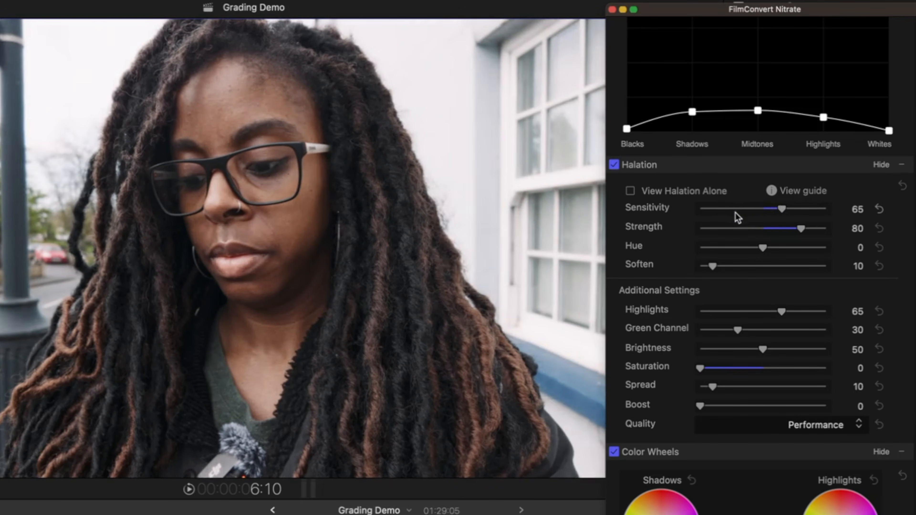
pyautogui.moveTo(798, 210); pyautogui.dragTo(780, 212)
# Step: Review the Color Wheels settings for the portrait shot and close the FilmConvert Nitrate controls
pyautogui.scroll(-10, 749, 290)
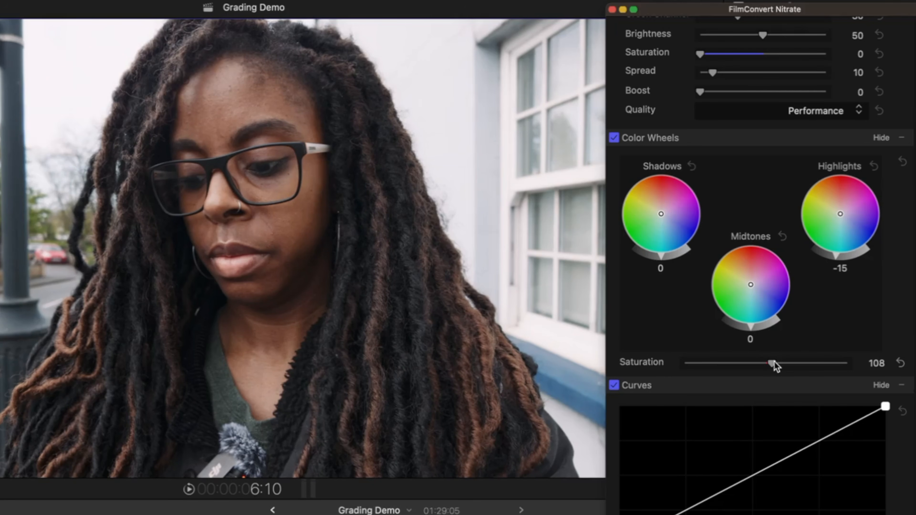
pyautogui.moveTo(690, 12); pyautogui.dragTo(609, 65)
pyautogui.click(549, 62)
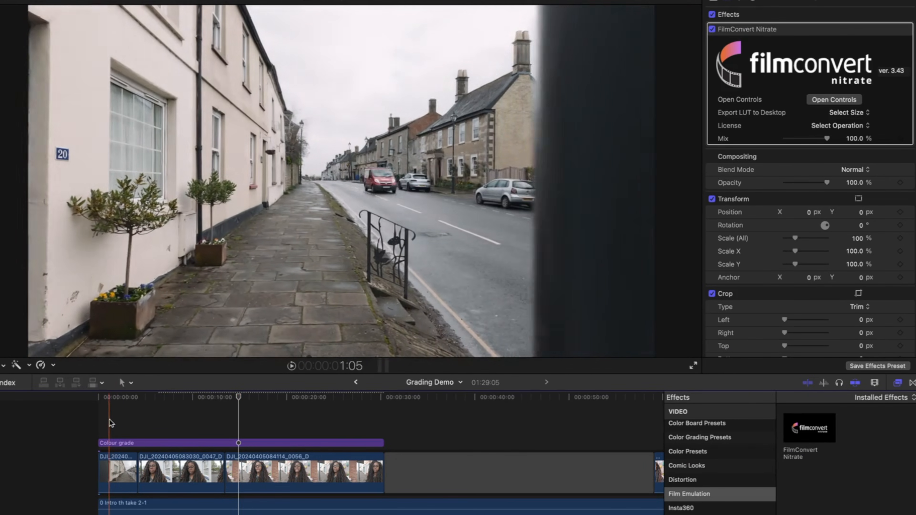
# Step: Go to the brick-wall shot at about 22 seconds and disable FilmConvert Nitrate on the Colour grade adjustment layer
pyautogui.click(117, 443)
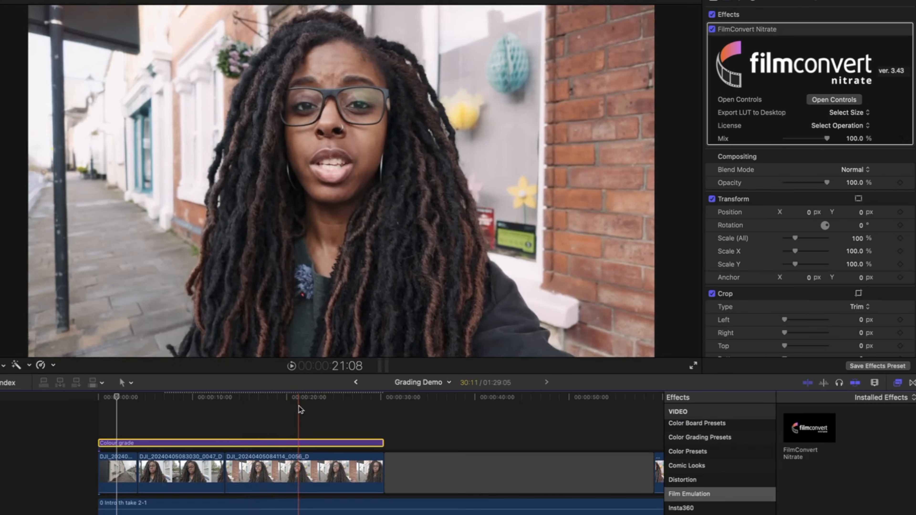
pyautogui.click(295, 415)
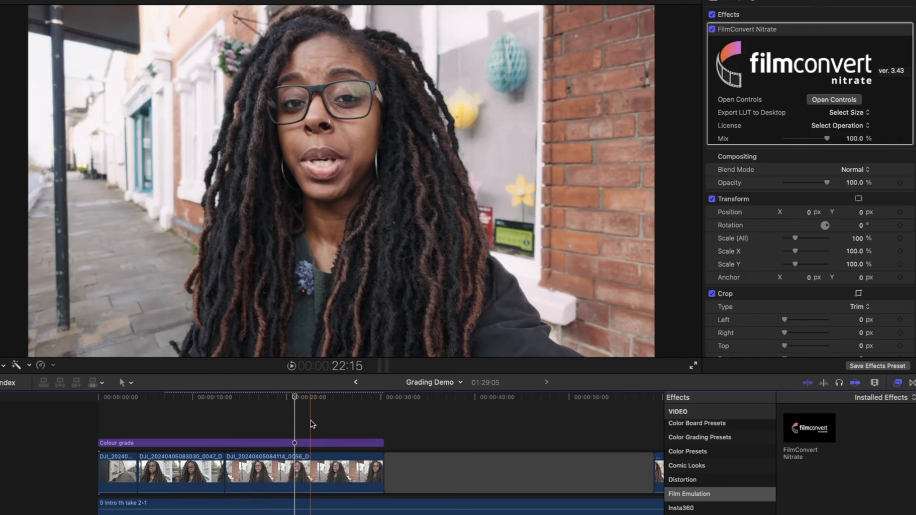
pyautogui.click(311, 423)
pyautogui.click(306, 466)
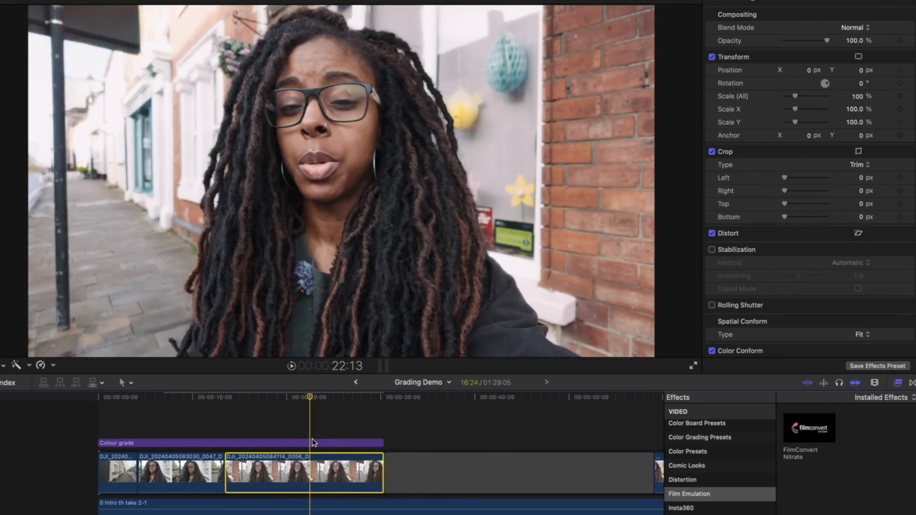
pyautogui.click(311, 443)
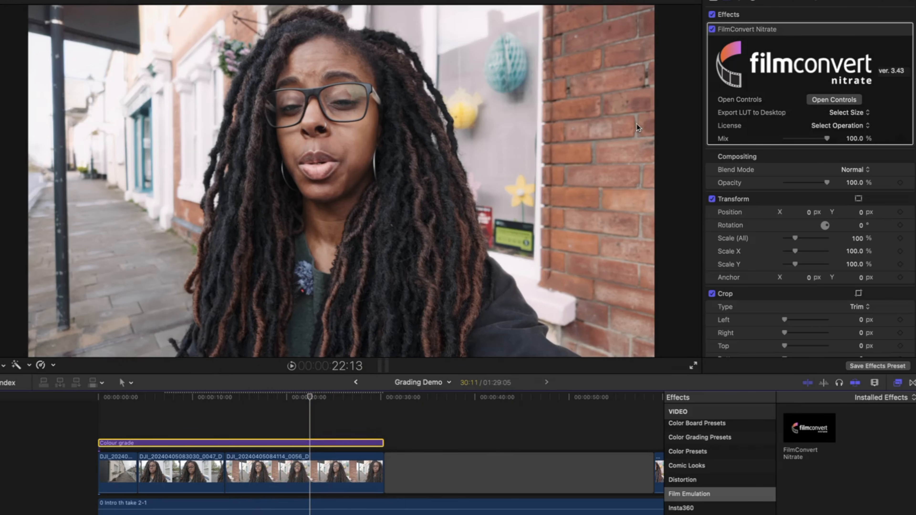
pyautogui.click(713, 30)
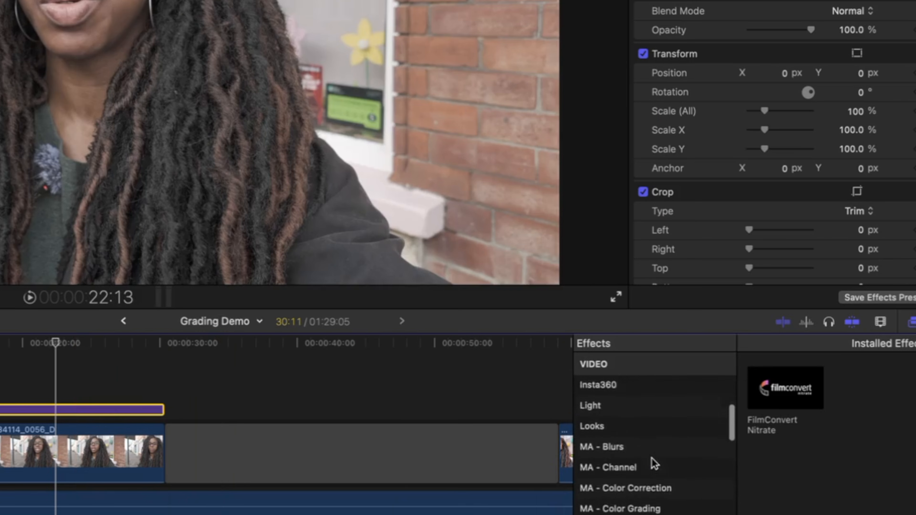
pyautogui.scroll(-2, 652, 459)
pyautogui.scroll(-3, 652, 459)
pyautogui.scroll(10, 653, 459)
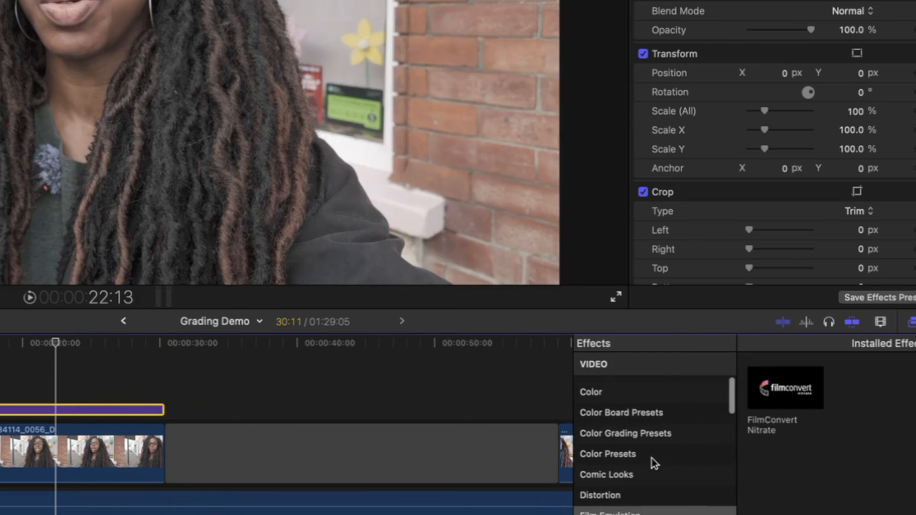
pyautogui.scroll(-3, 652, 458)
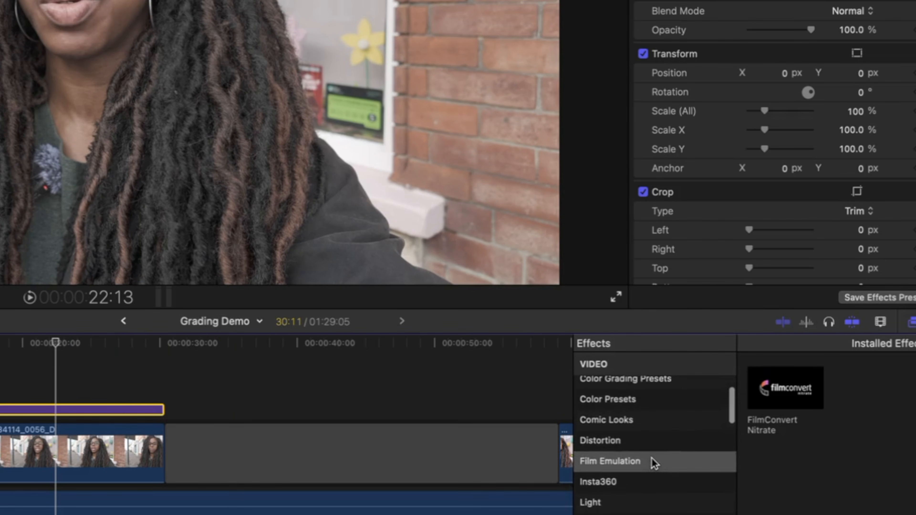
pyautogui.scroll(-2, 652, 459)
pyautogui.scroll(7, 651, 458)
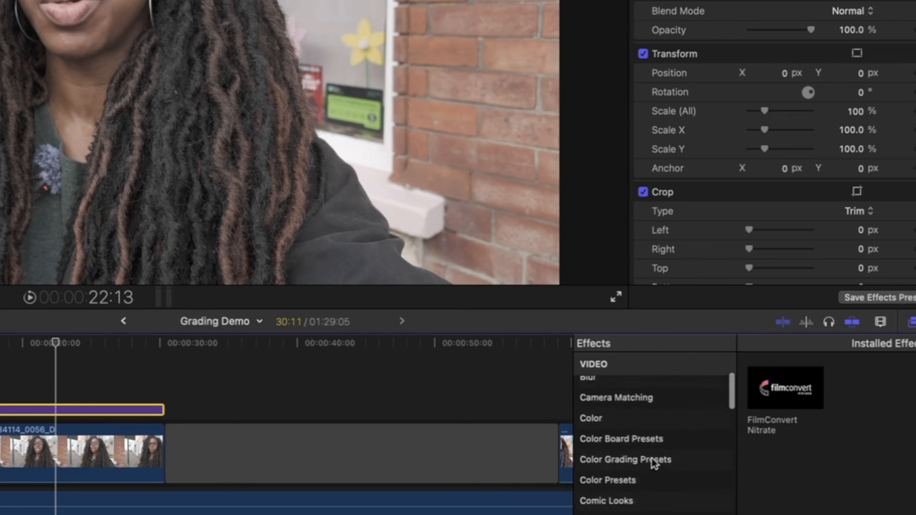
pyautogui.scroll(2, 652, 458)
pyautogui.click(652, 441)
pyautogui.moveTo(775, 392); pyautogui.dragTo(101, 443)
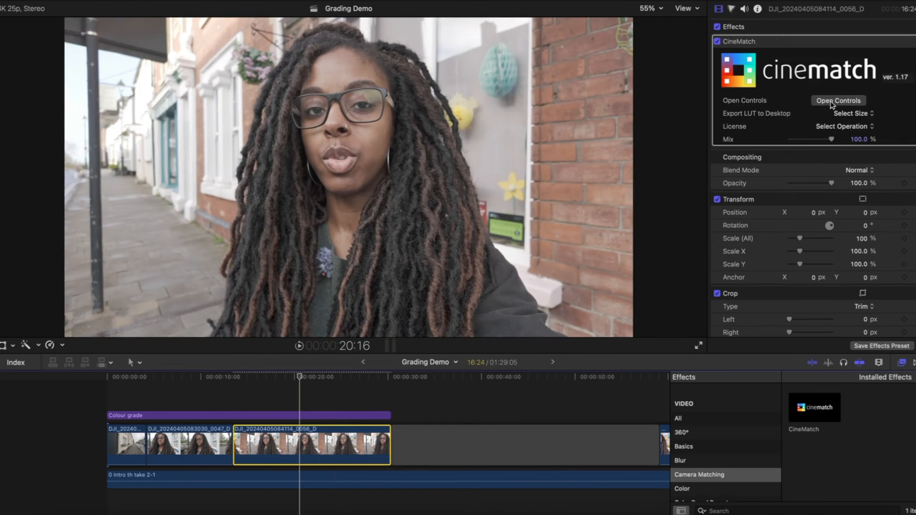
# Step: Open the CineMatch controls beside the image and set the source camera to DJI Osmo Pocket 3 with the D-LogM profile
pyautogui.click(832, 103)
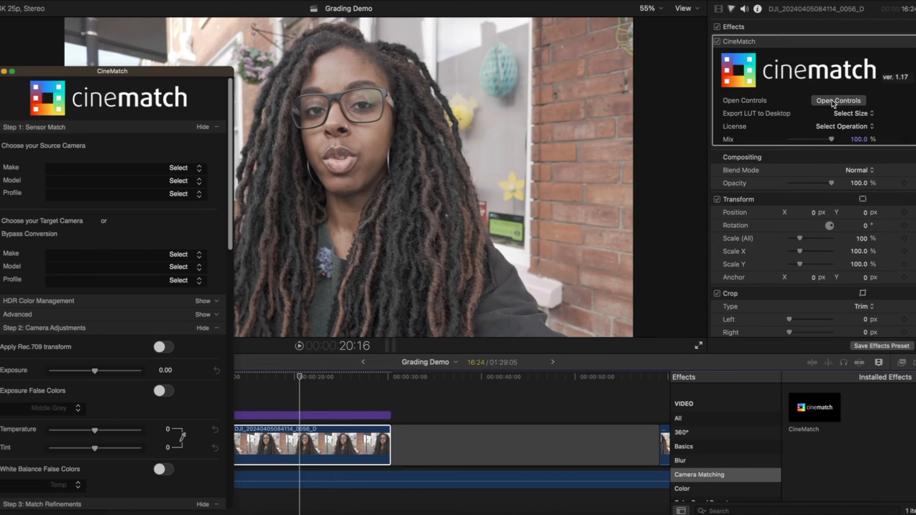
pyautogui.moveTo(141, 74); pyautogui.dragTo(653, 21)
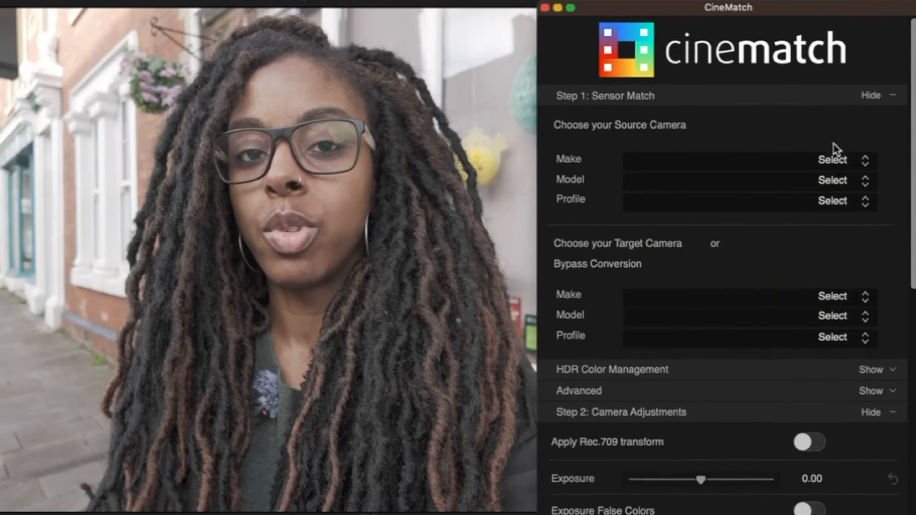
pyautogui.click(687, 114)
pyautogui.click(707, 248)
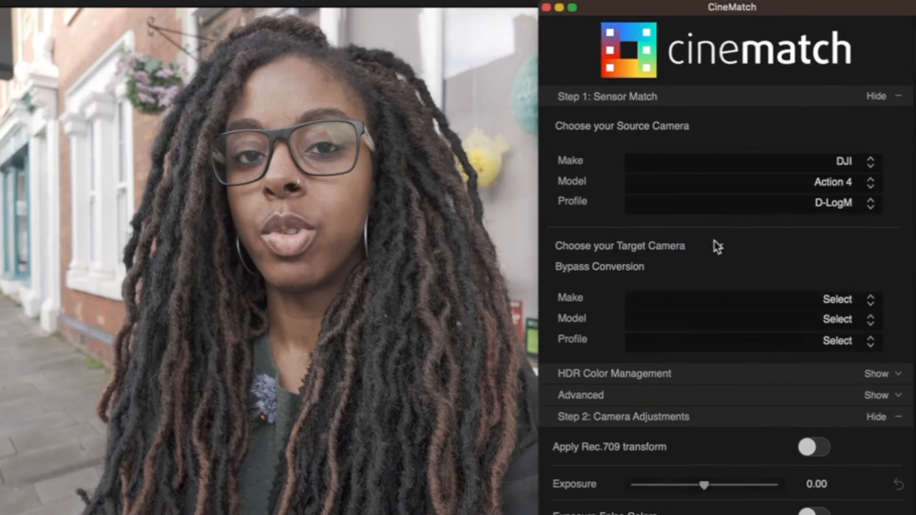
pyautogui.click(821, 177)
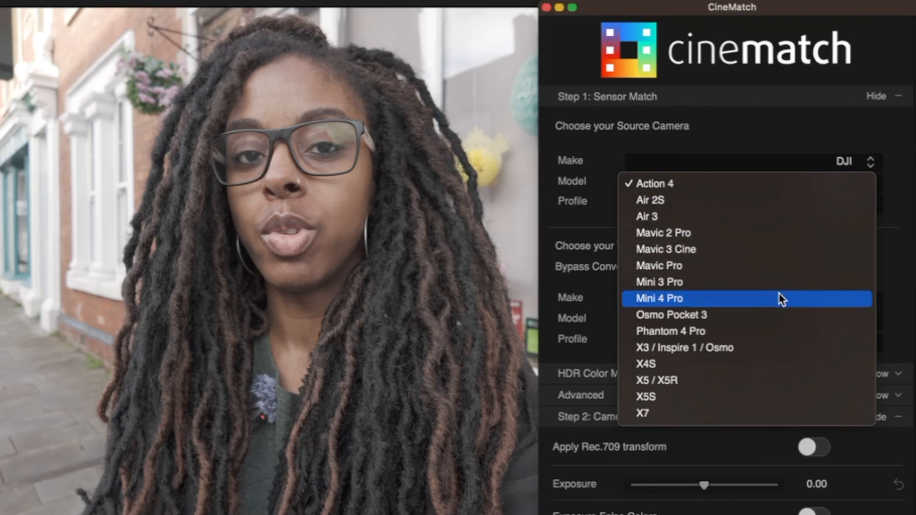
pyautogui.click(772, 321)
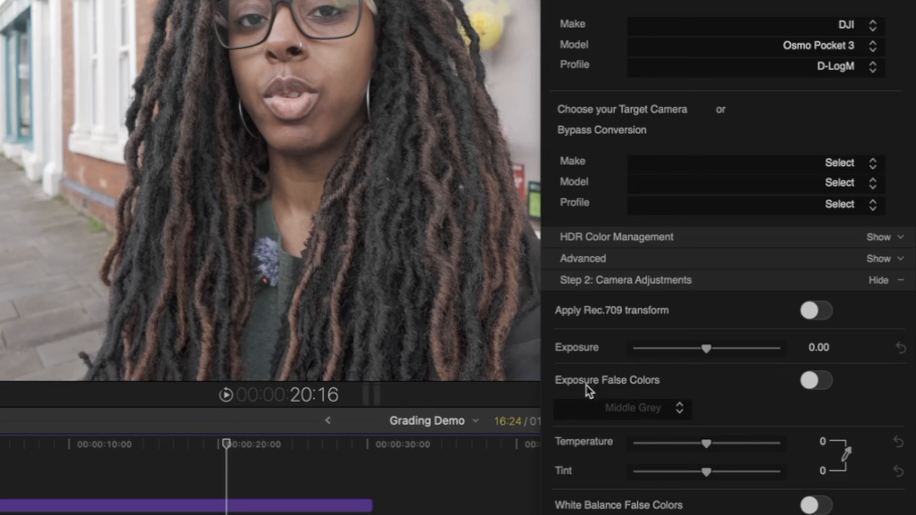
# Step: Enable Exposure False Colors in Skin Tone mode and lower the clip's exposure to about -0.37
pyautogui.click(815, 382)
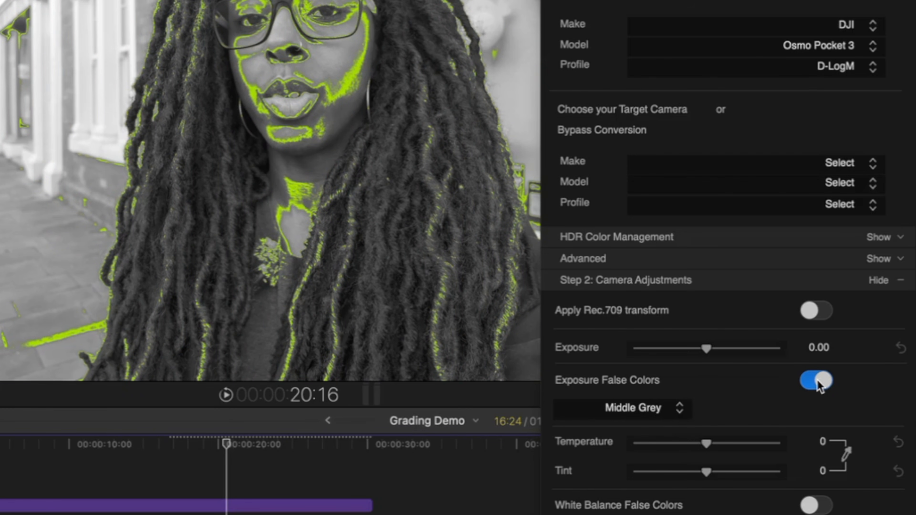
pyautogui.click(678, 411)
pyautogui.click(652, 428)
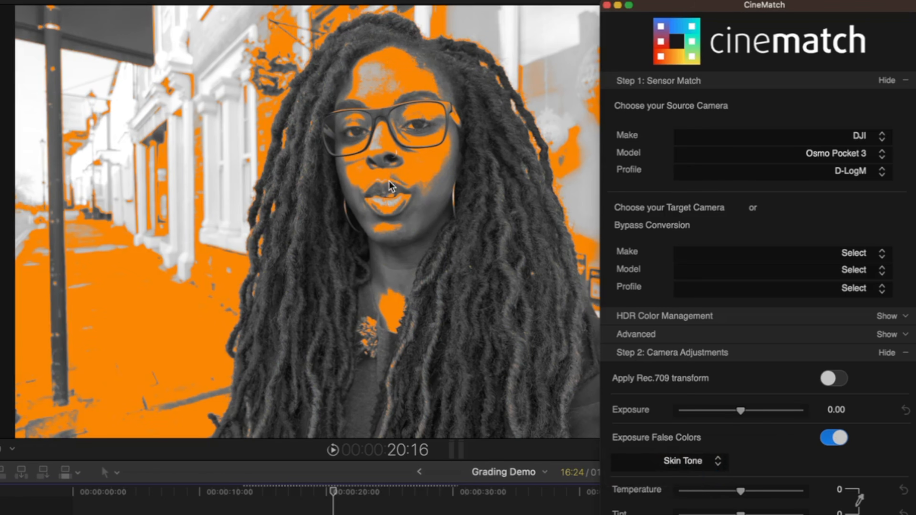
pyautogui.moveTo(738, 413)
pyautogui.mouseDown()
pyautogui.moveTo(767, 413)
pyautogui.moveTo(732, 412)
pyautogui.mouseUp()
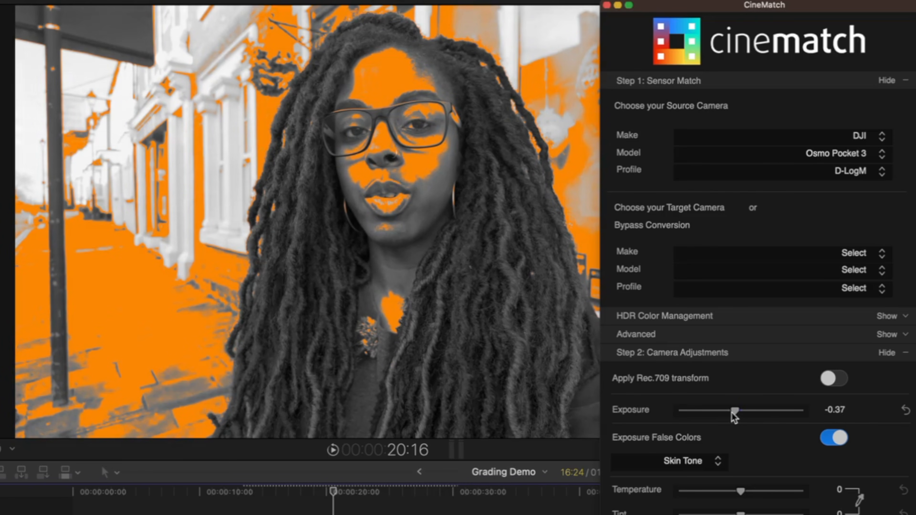